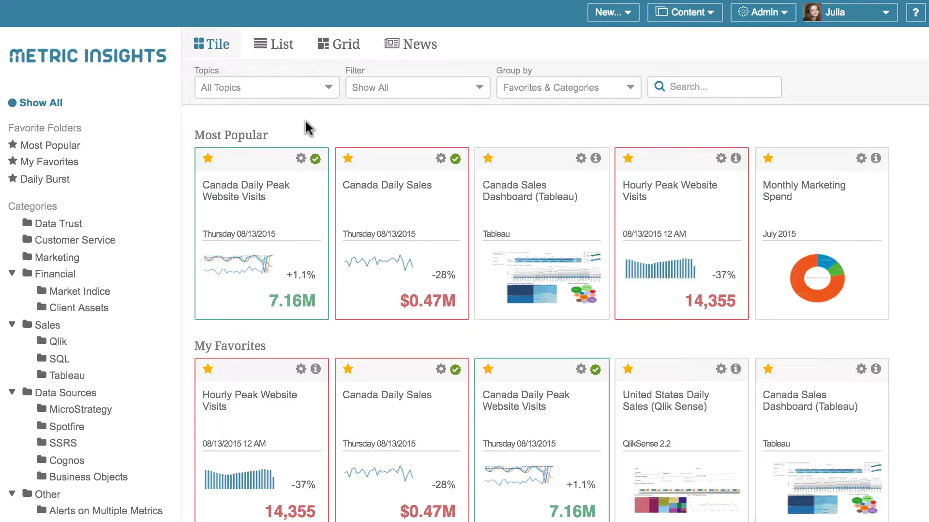
{"action": "left_click", "coordinate": [386, 192]}
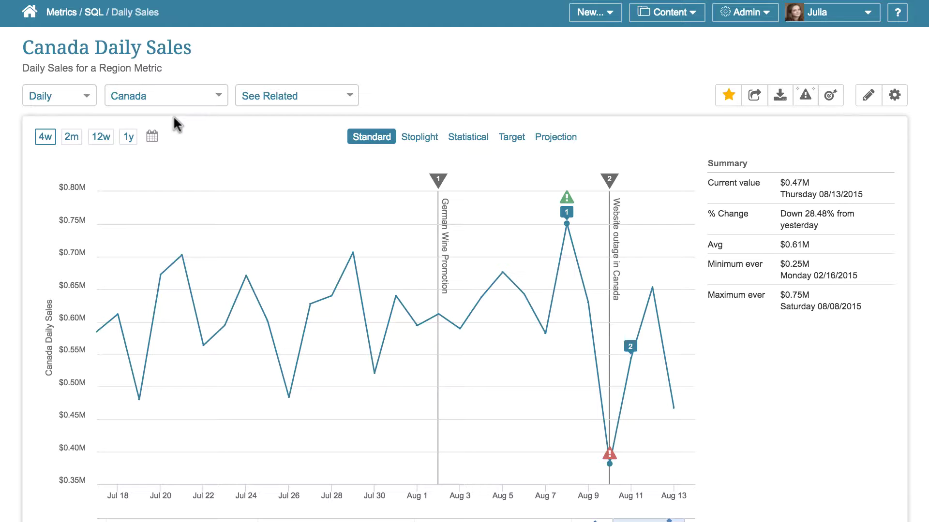
{"action": "left_click", "coordinate": [87, 97]}
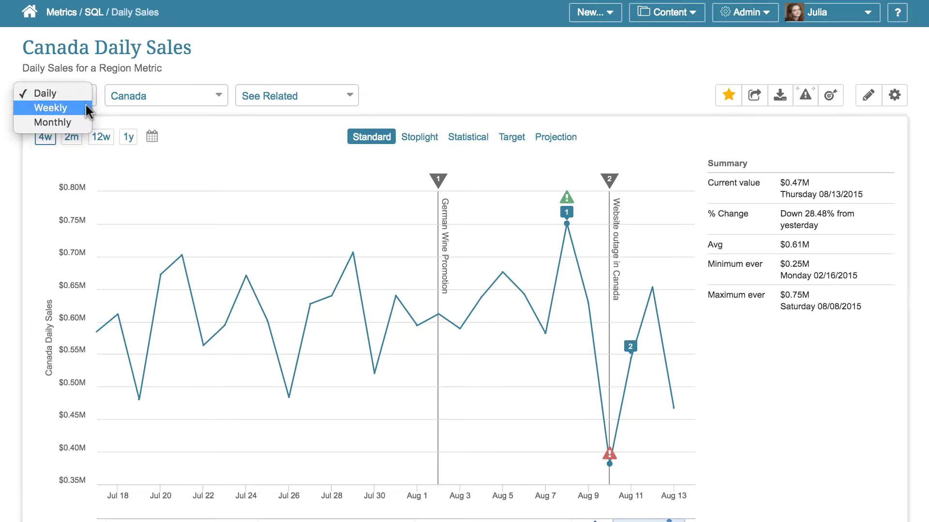
{"action": "left_click", "coordinate": [127, 119]}
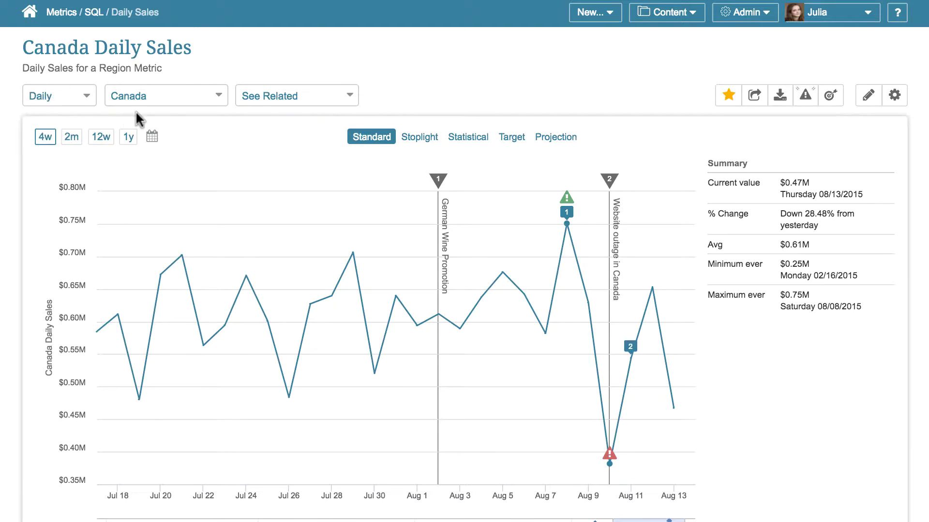
{"action": "left_click", "coordinate": [218, 96]}
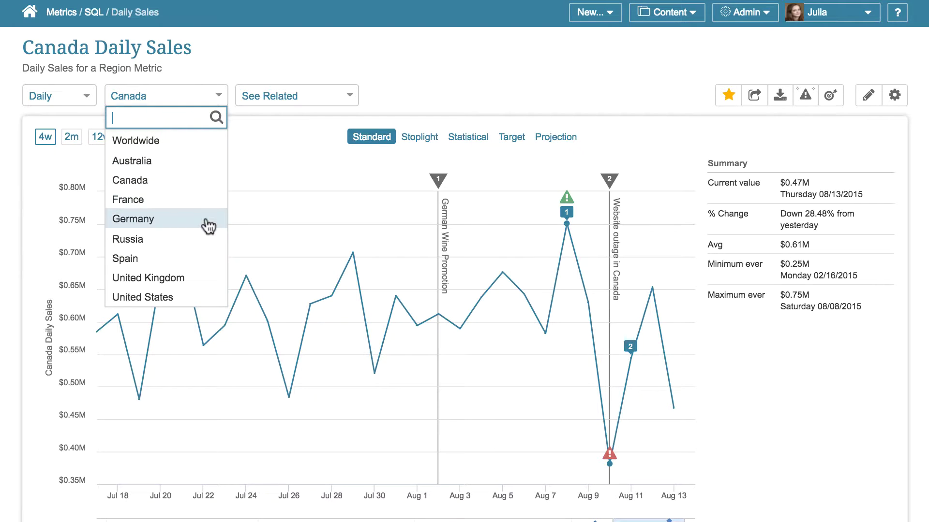
{"action": "left_click", "coordinate": [256, 167]}
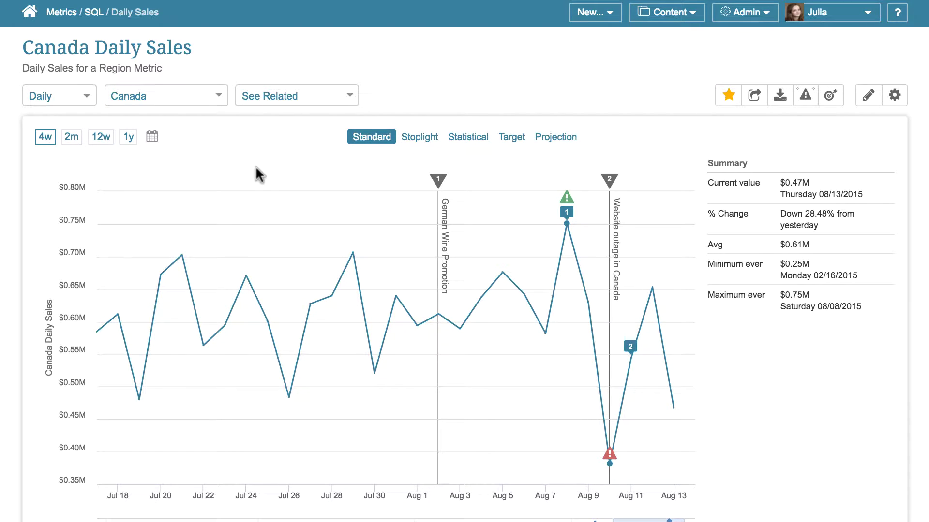
{"action": "left_click", "coordinate": [350, 97]}
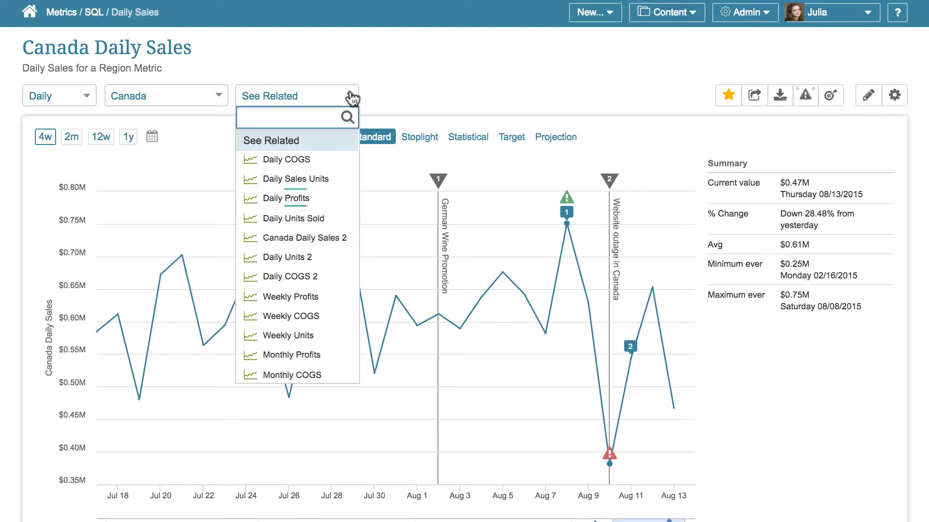
{"action": "left_click", "coordinate": [390, 89]}
{"action": "scroll", "coordinate": [390, 89], "scroll_direction": "down", "scroll_amount": 2}
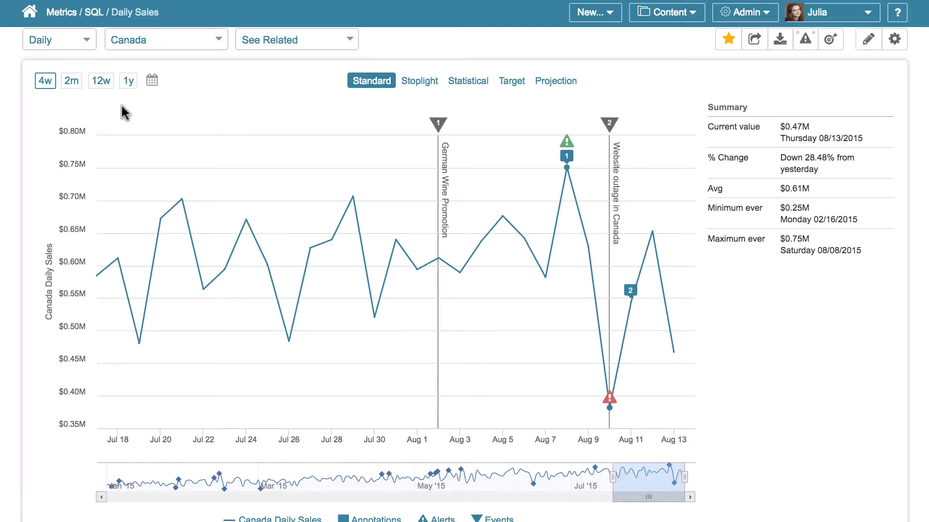
{"action": "left_click", "coordinate": [73, 81]}
{"action": "left_click", "coordinate": [100, 81]}
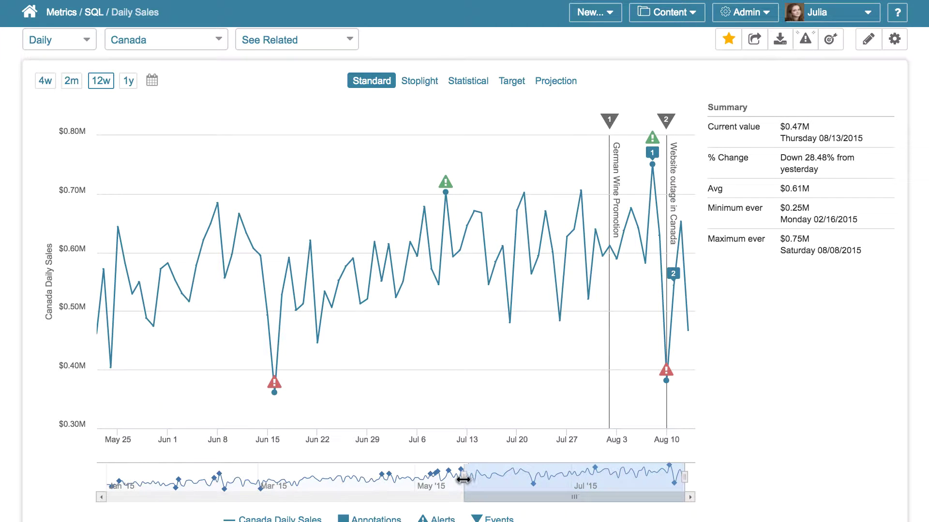
{"action": "left_click_drag", "start_coordinate": [468, 478], "coordinate": [398, 479]}
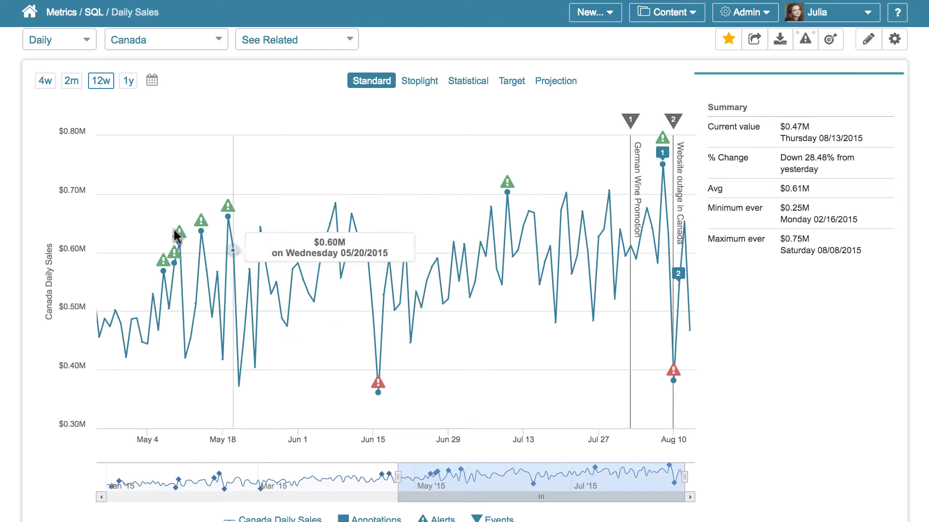
{"action": "left_click", "coordinate": [45, 81]}
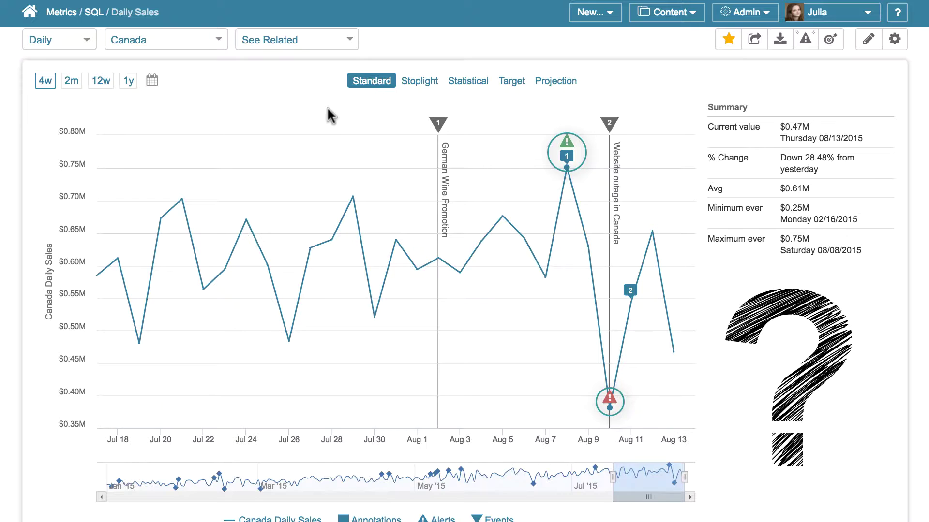
Compare the Target and Projection views, then settle on Statistical with the 2-SD band and 30-day average.
{"action": "left_click", "coordinate": [458, 82]}
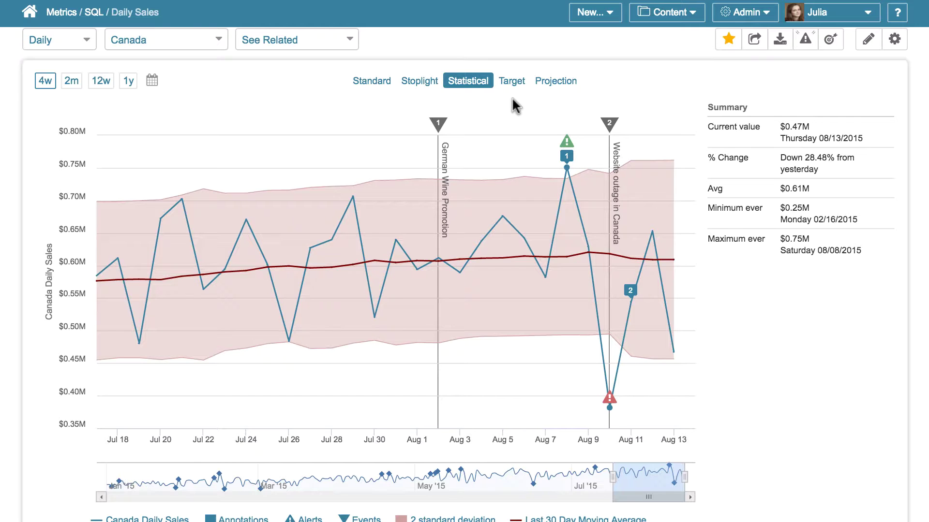
{"action": "left_click", "coordinate": [515, 83]}
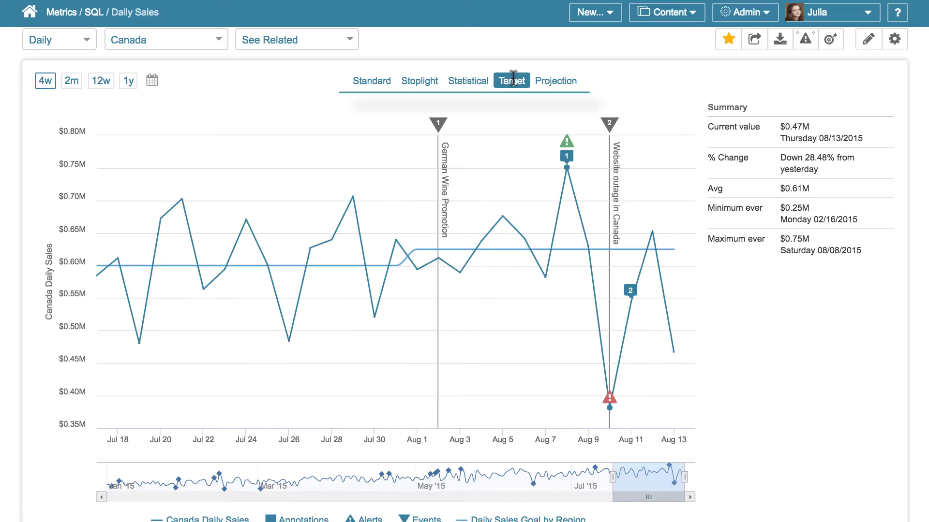
{"action": "left_click", "coordinate": [553, 86]}
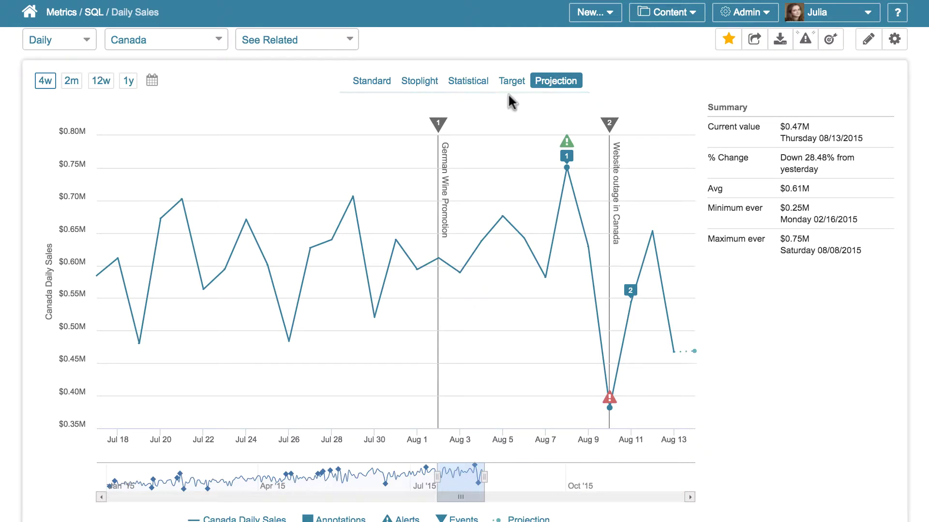
{"action": "left_click", "coordinate": [467, 86]}
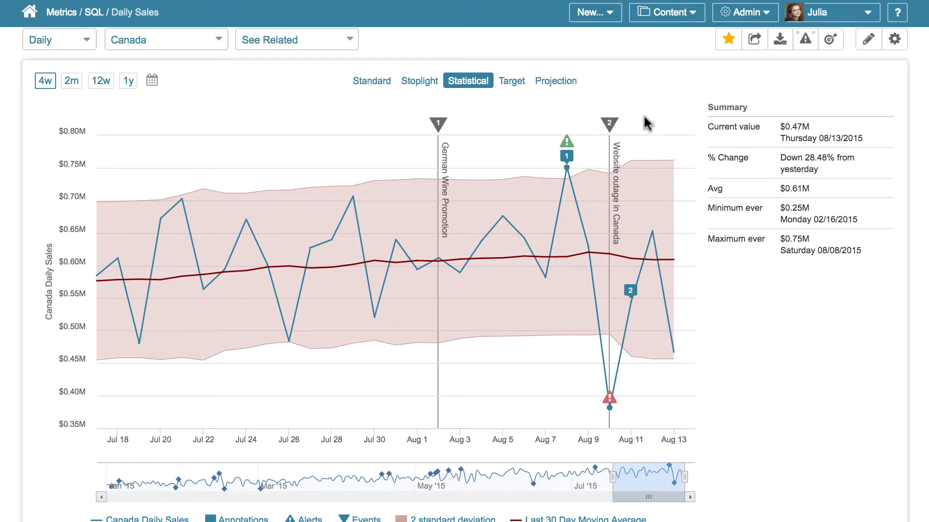
Annotate the $0.38M point on 08/10/2015 with 'This was low for a reason'.
{"action": "left_click", "coordinate": [610, 412]}
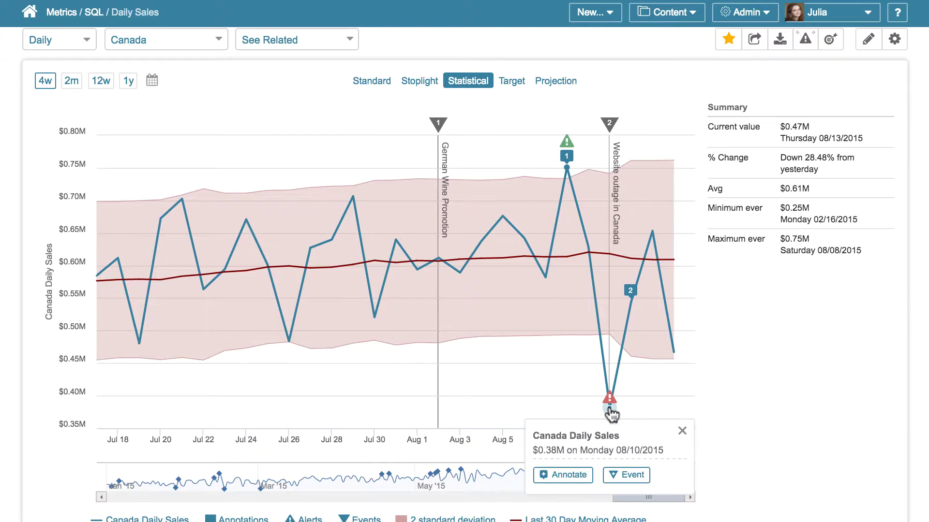
{"action": "scroll", "coordinate": [612, 414], "scroll_direction": "down", "scroll_amount": 3}
{"action": "scroll", "coordinate": [612, 414], "scroll_direction": "down", "scroll_amount": 1}
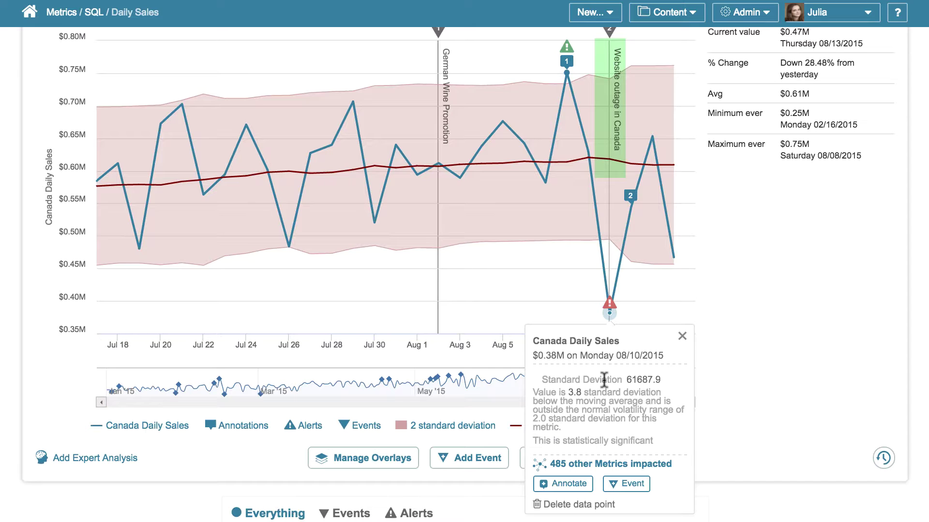
{"action": "scroll", "coordinate": [605, 375], "scroll_direction": "up", "scroll_amount": 1}
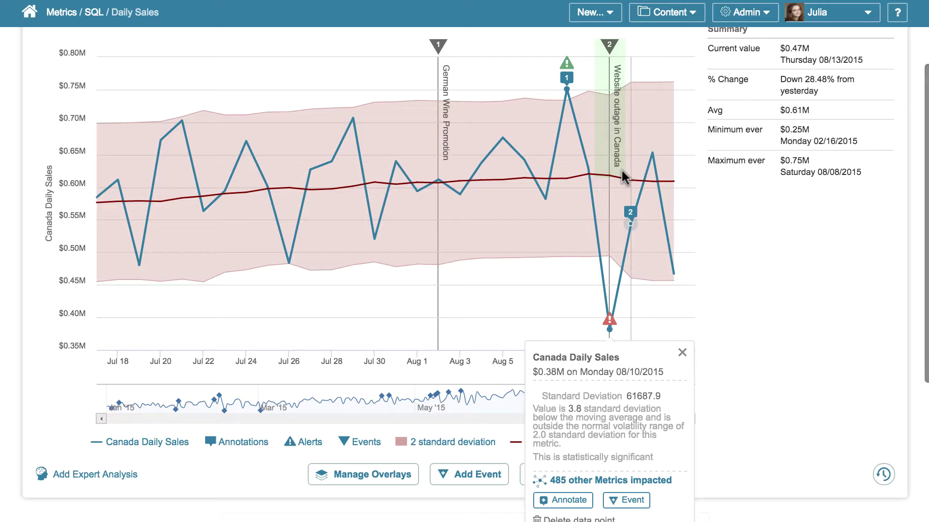
{"action": "left_click", "coordinate": [562, 502]}
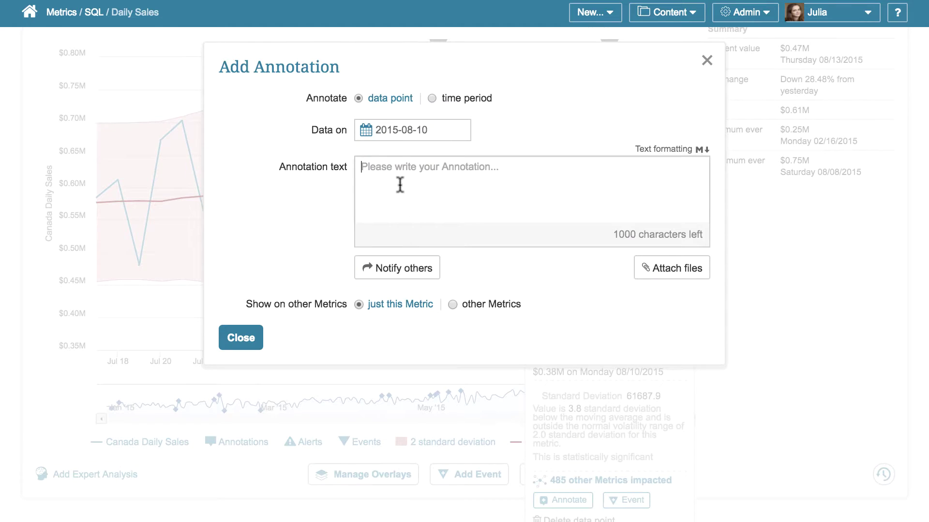
{"action": "left_click", "coordinate": [400, 182]}
{"action": "type", "text": "This was low for a reason"}
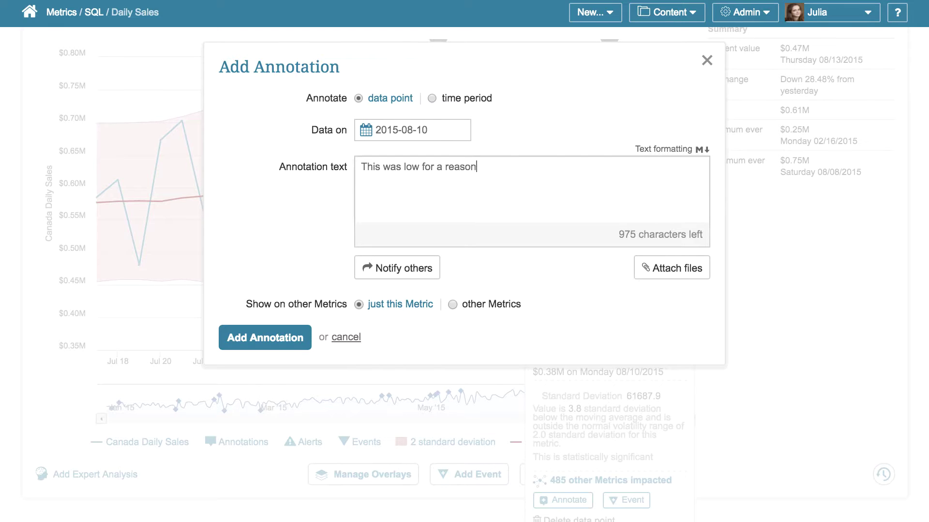
{"action": "left_click", "coordinate": [276, 342]}
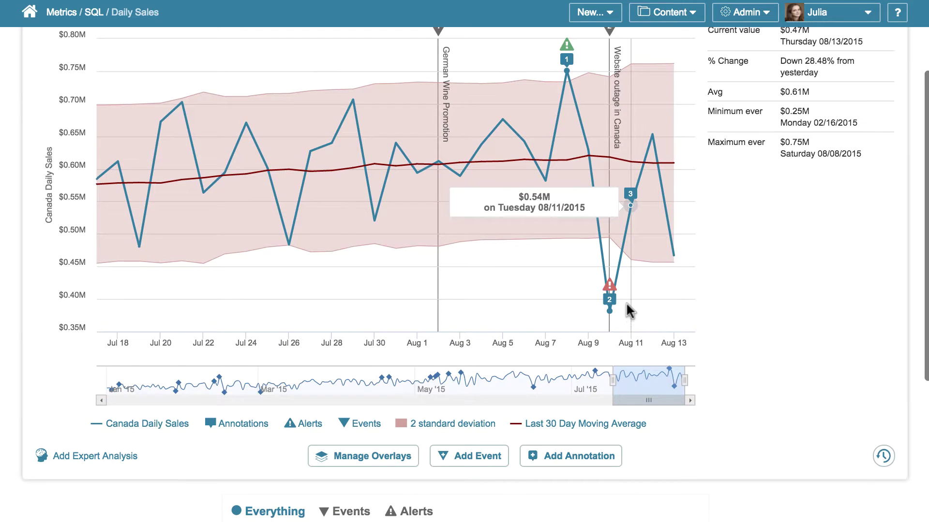
{"action": "mouse_move", "coordinate": [609, 307]}
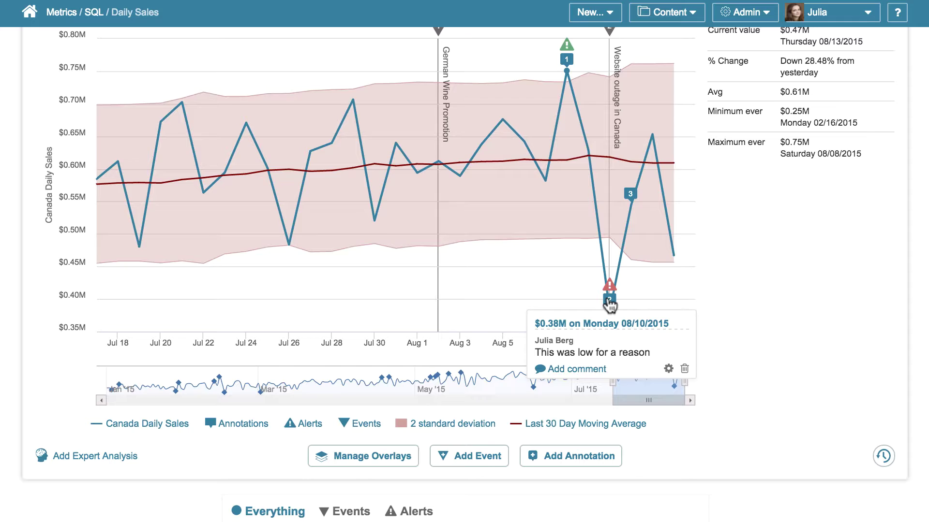
{"action": "scroll", "coordinate": [609, 305], "scroll_direction": "down", "scroll_amount": 5}
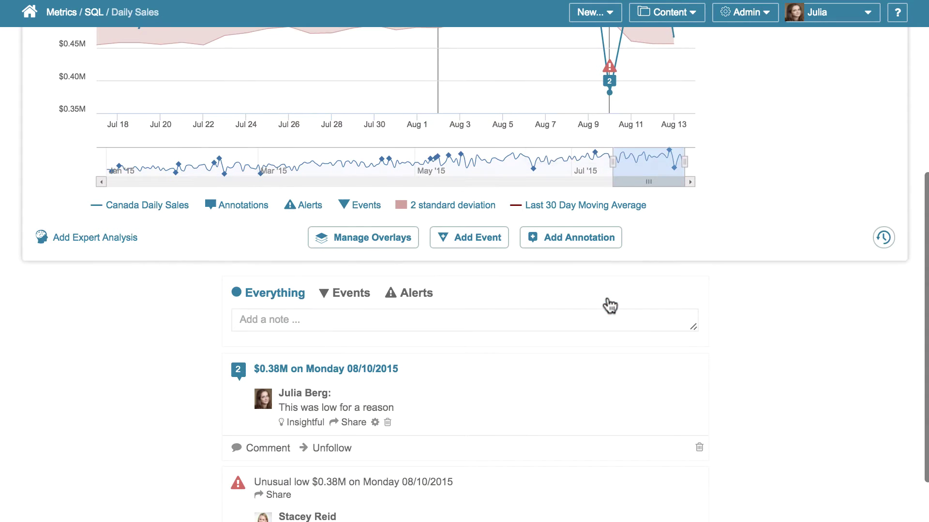
{"action": "scroll", "coordinate": [609, 304], "scroll_direction": "down", "scroll_amount": 2}
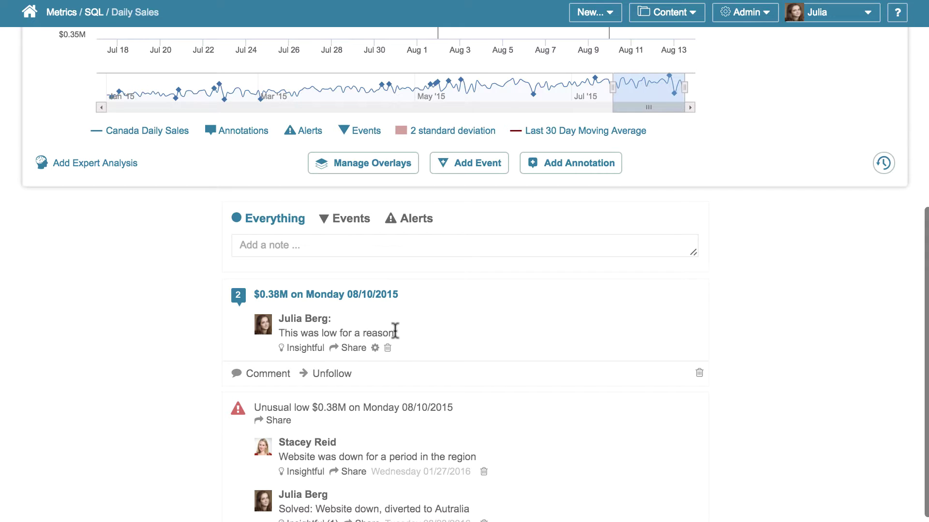
{"action": "scroll", "coordinate": [395, 331], "scroll_direction": "down", "scroll_amount": 4}
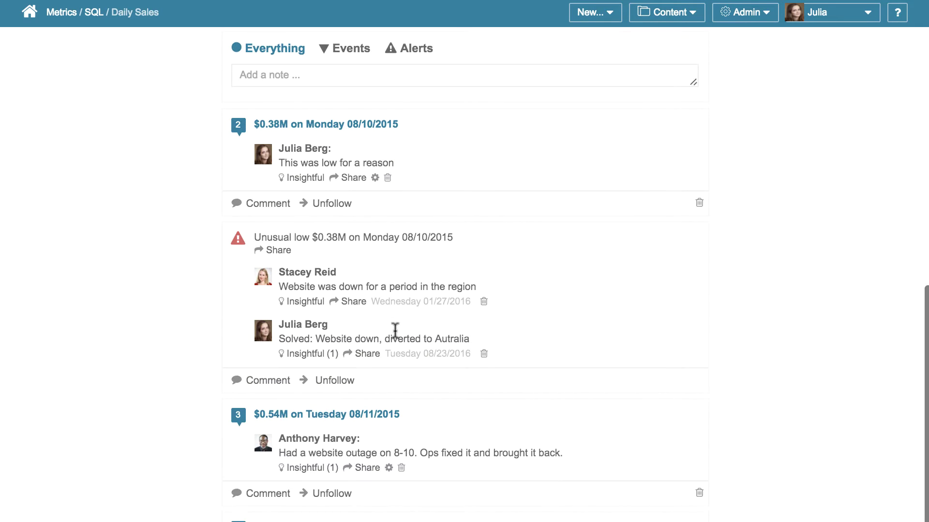
{"action": "scroll", "coordinate": [395, 331], "scroll_direction": "down", "scroll_amount": 4}
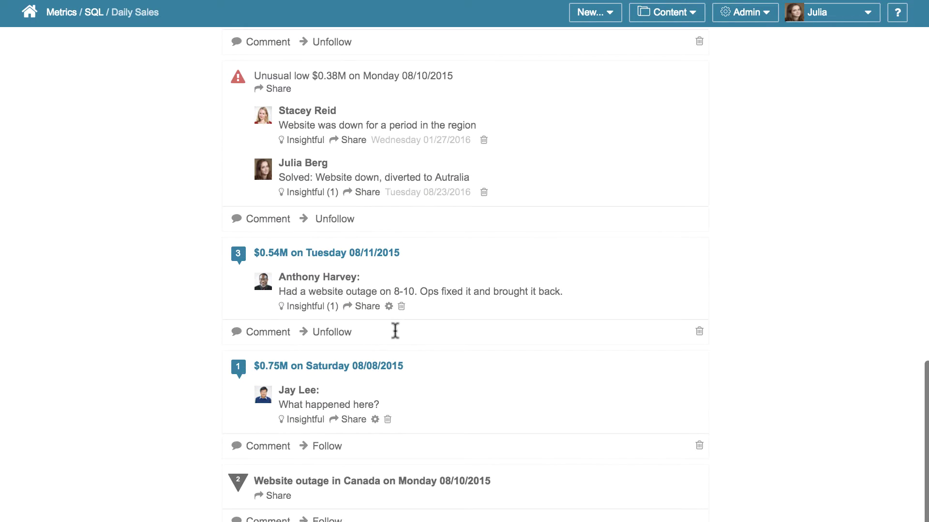
{"action": "scroll", "coordinate": [396, 331], "scroll_direction": "up", "scroll_amount": 2}
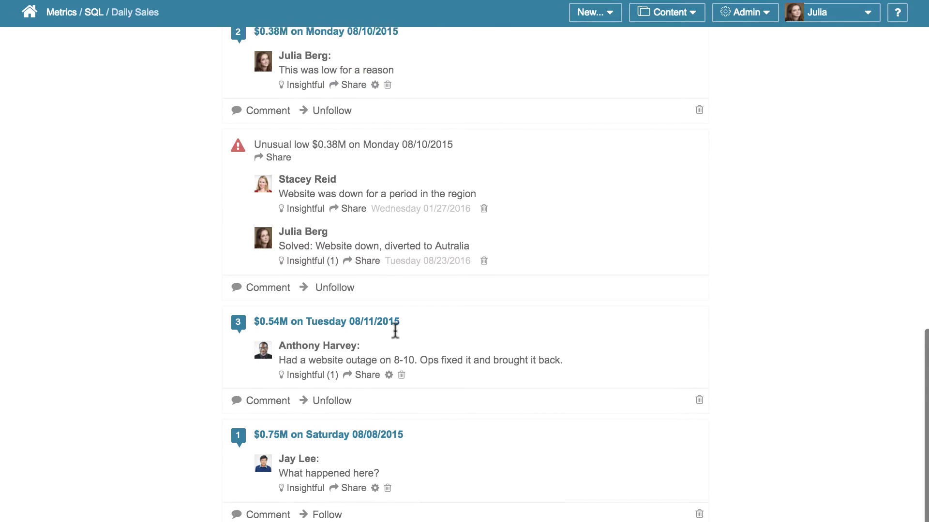
{"action": "scroll", "coordinate": [395, 331], "scroll_direction": "up", "scroll_amount": 10}
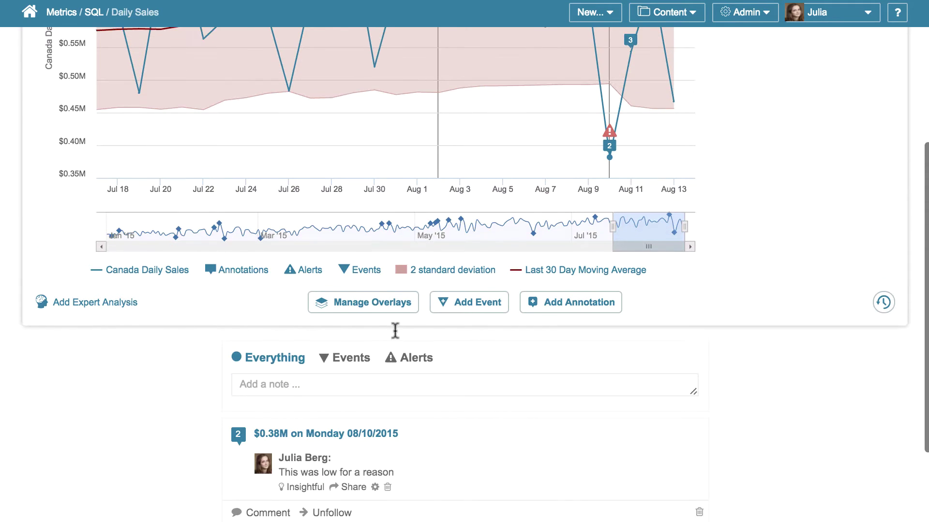
{"action": "scroll", "coordinate": [395, 331], "scroll_direction": "up", "scroll_amount": 1}
{"action": "scroll", "coordinate": [395, 330], "scroll_direction": "up", "scroll_amount": 2}
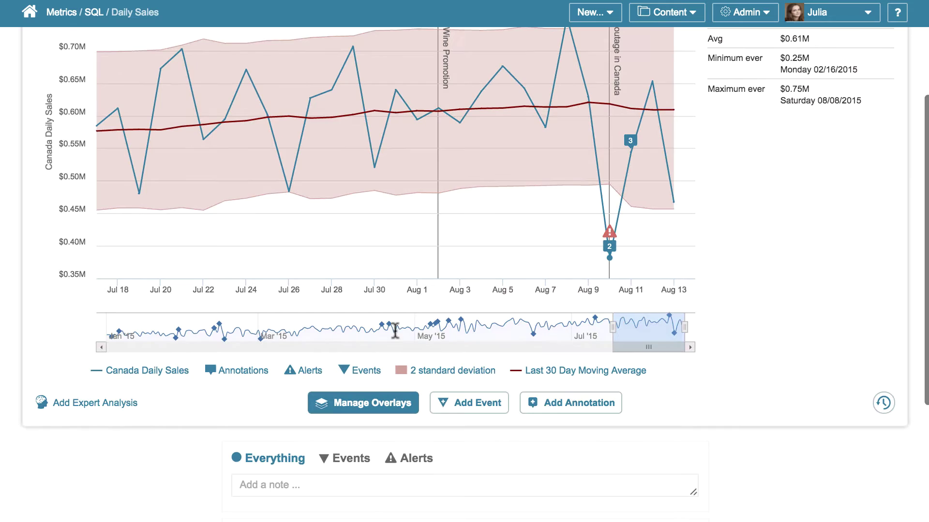
{"action": "scroll", "coordinate": [395, 331], "scroll_direction": "up", "scroll_amount": 3}
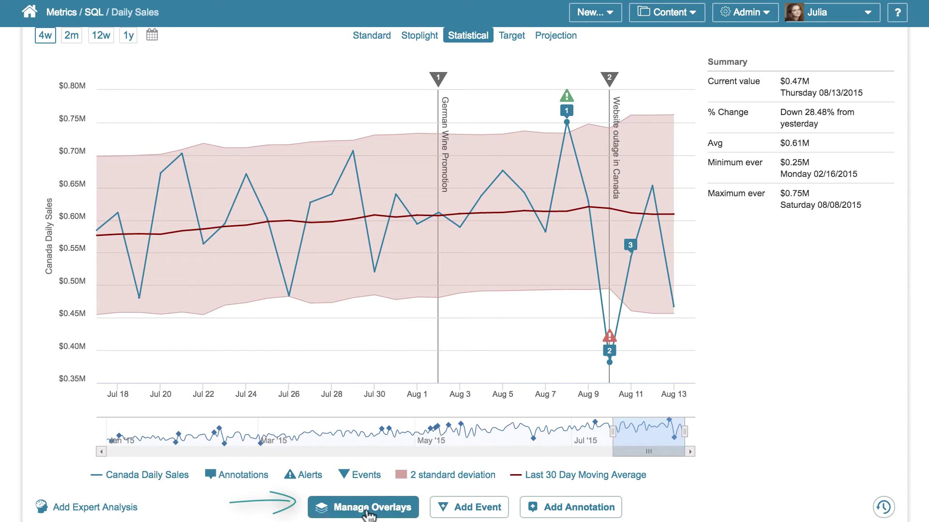
Add Canada Daily Peak Website Visits, found by searching 'web', as an overlay metric.
{"action": "left_click", "coordinate": [367, 509]}
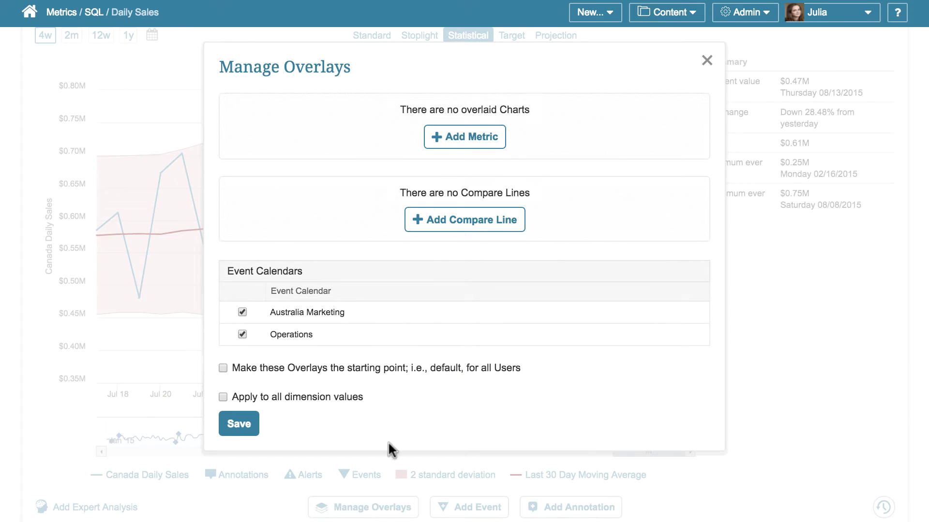
{"action": "left_click", "coordinate": [470, 141]}
{"action": "type", "text": "website"}
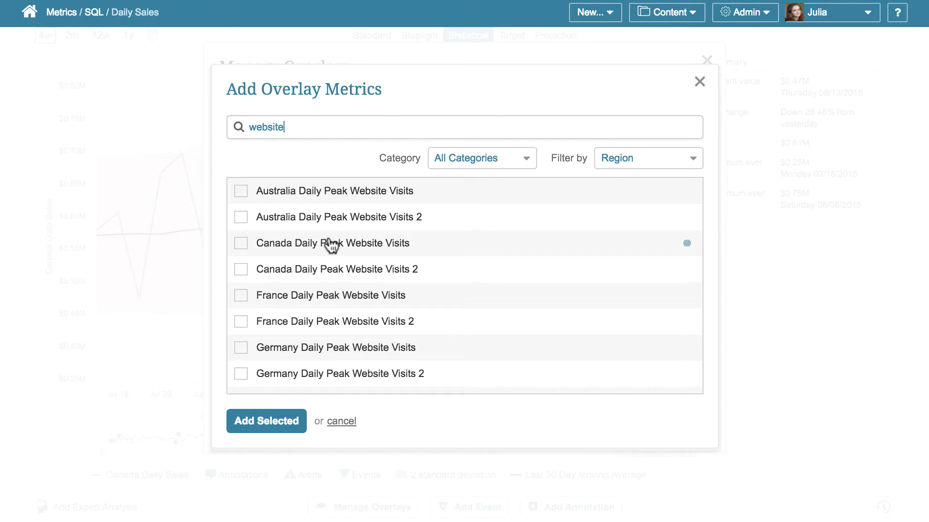
{"action": "left_click", "coordinate": [232, 245]}
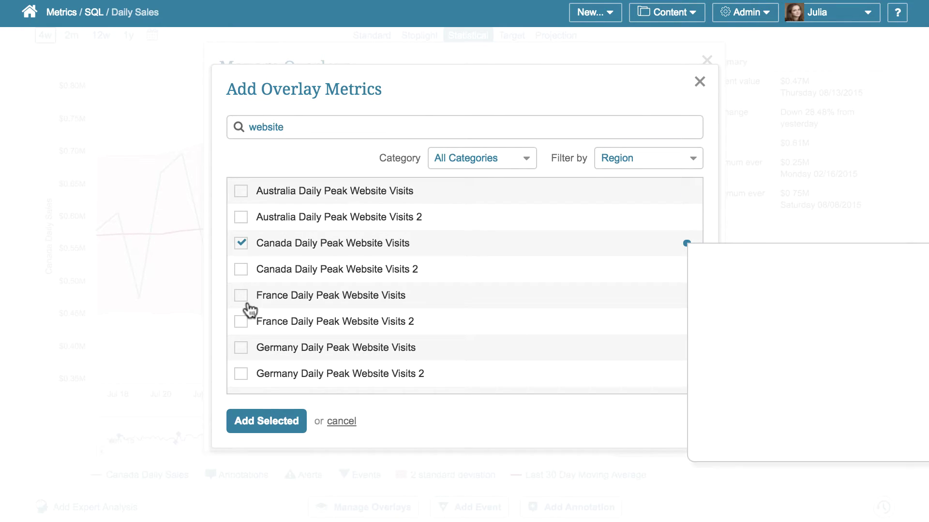
{"action": "left_click", "coordinate": [267, 421]}
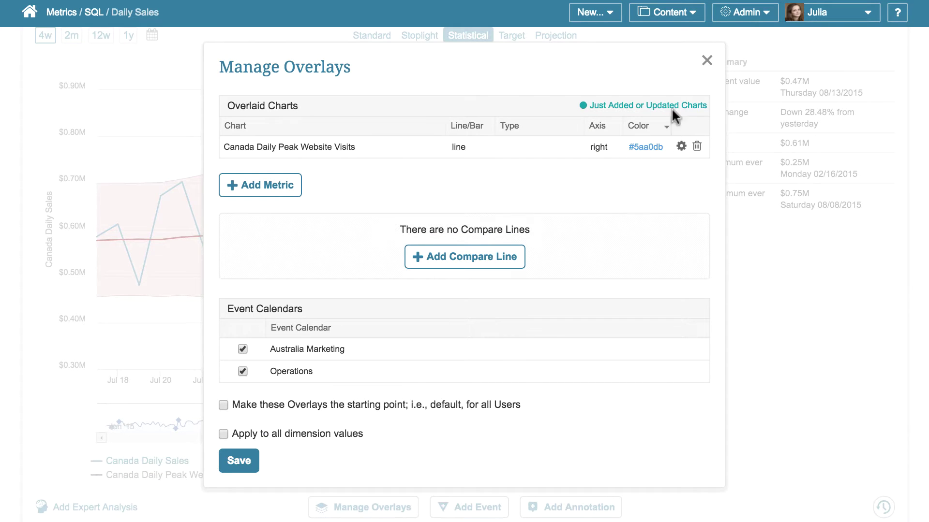
{"action": "left_click", "coordinate": [707, 61]}
Toggle the Website Visits series in the legend, leaving it hidden.
{"action": "left_click", "coordinate": [217, 477]}
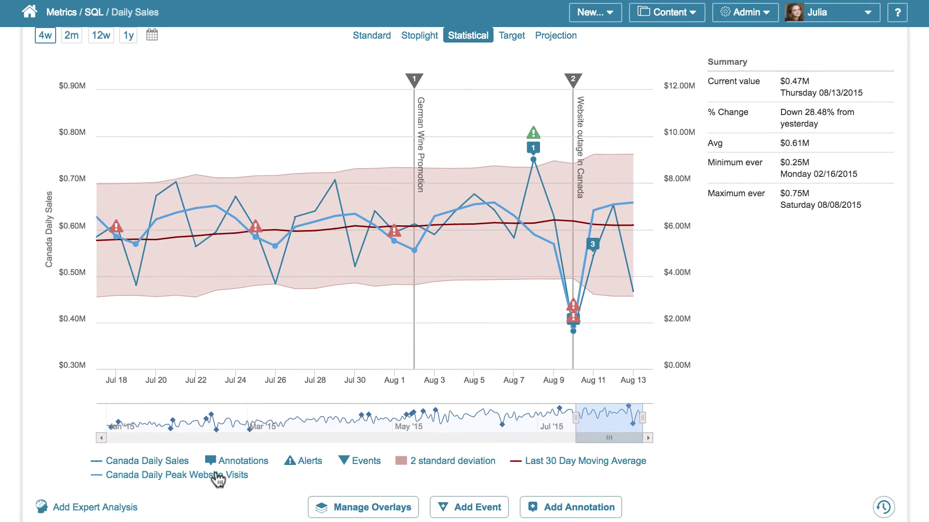
{"action": "left_click", "coordinate": [218, 476]}
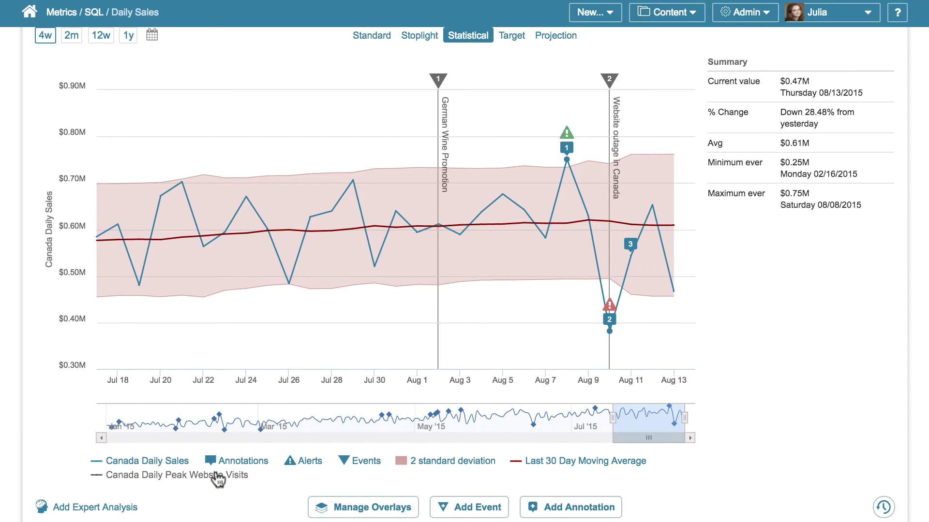
{"action": "scroll", "coordinate": [353, 340], "scroll_direction": "up", "scroll_amount": 3}
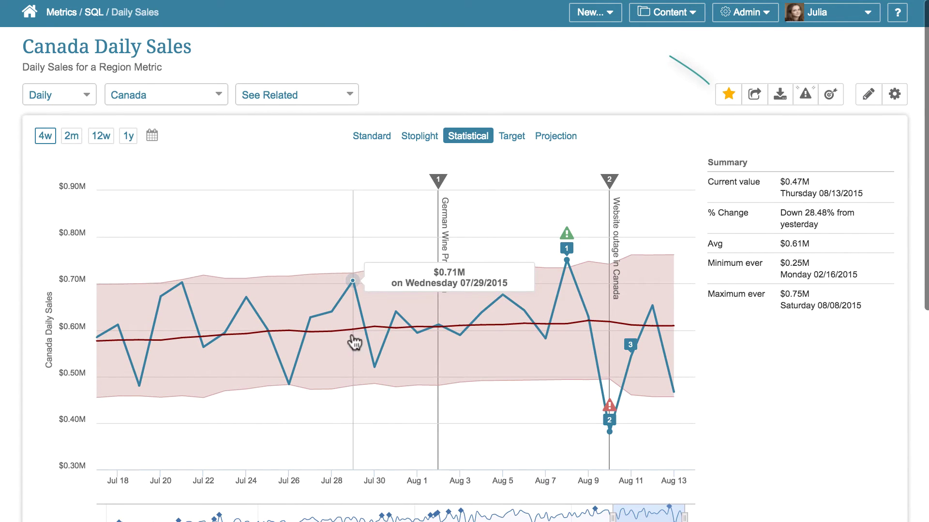
Update the metric's favorites folders with Daily Burst and save, then view the Share and Download options.
{"action": "left_click", "coordinate": [727, 96]}
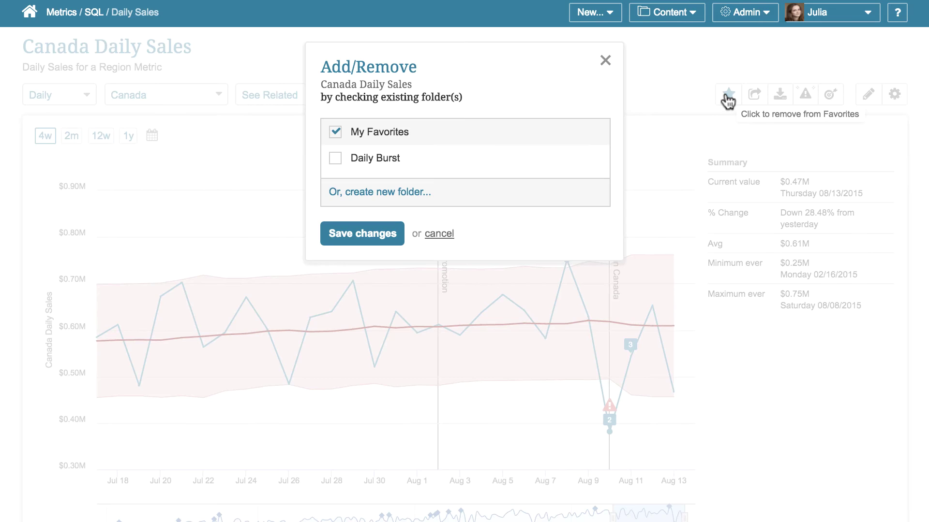
{"action": "left_click", "coordinate": [359, 166]}
{"action": "left_click", "coordinate": [344, 234]}
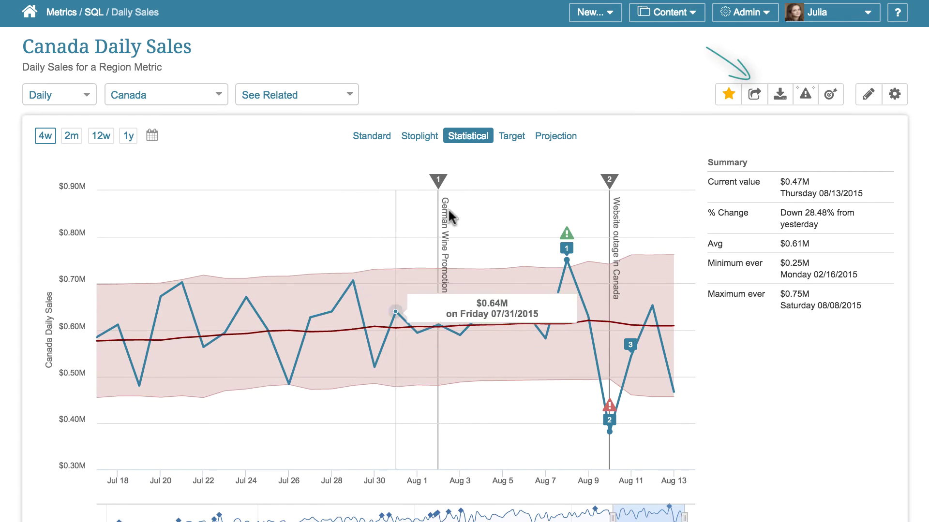
{"action": "left_click", "coordinate": [755, 95]}
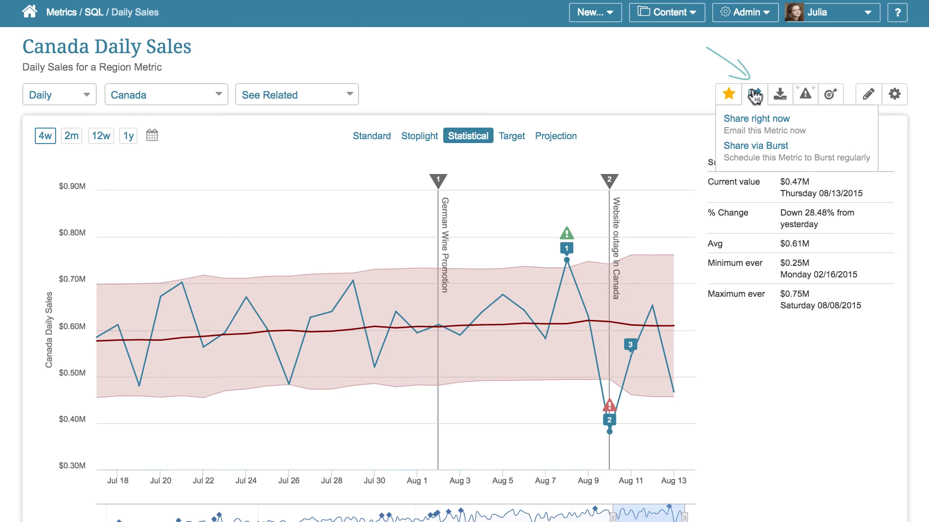
{"action": "left_click", "coordinate": [780, 95]}
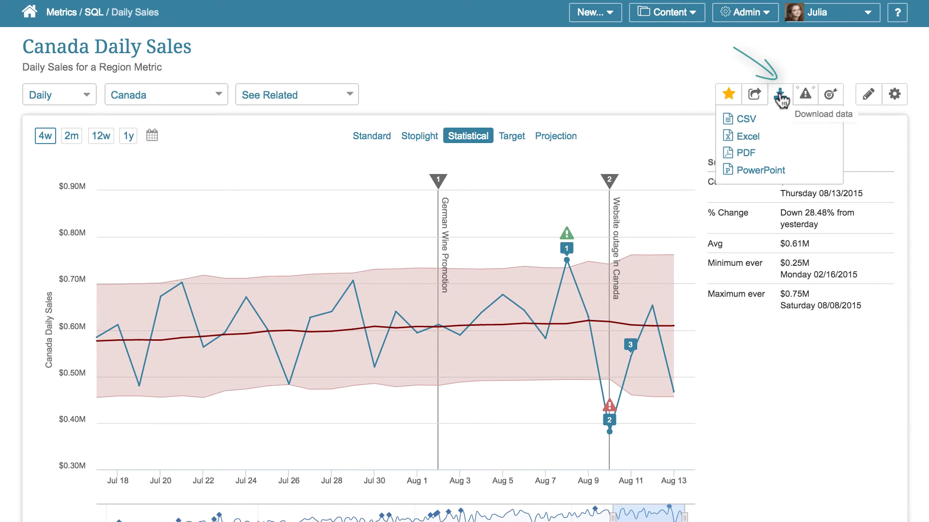